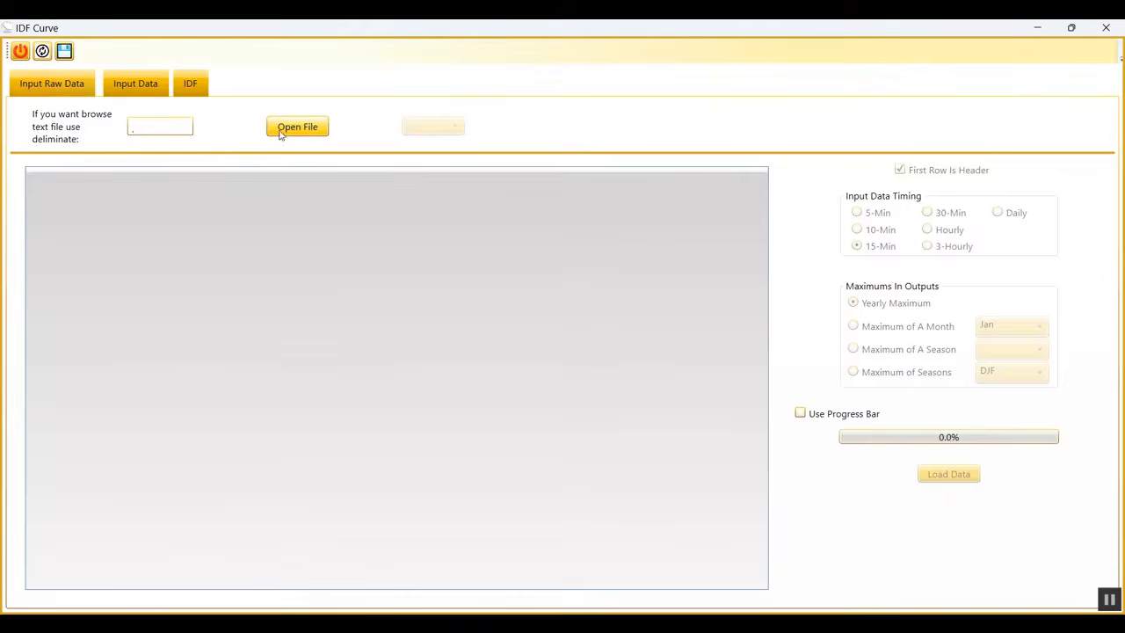
Open the Excel file Data for IDF Curve FFA.xlsx as raw input and display its worksheet
{"action": "left_click", "coordinate": [296, 130]}
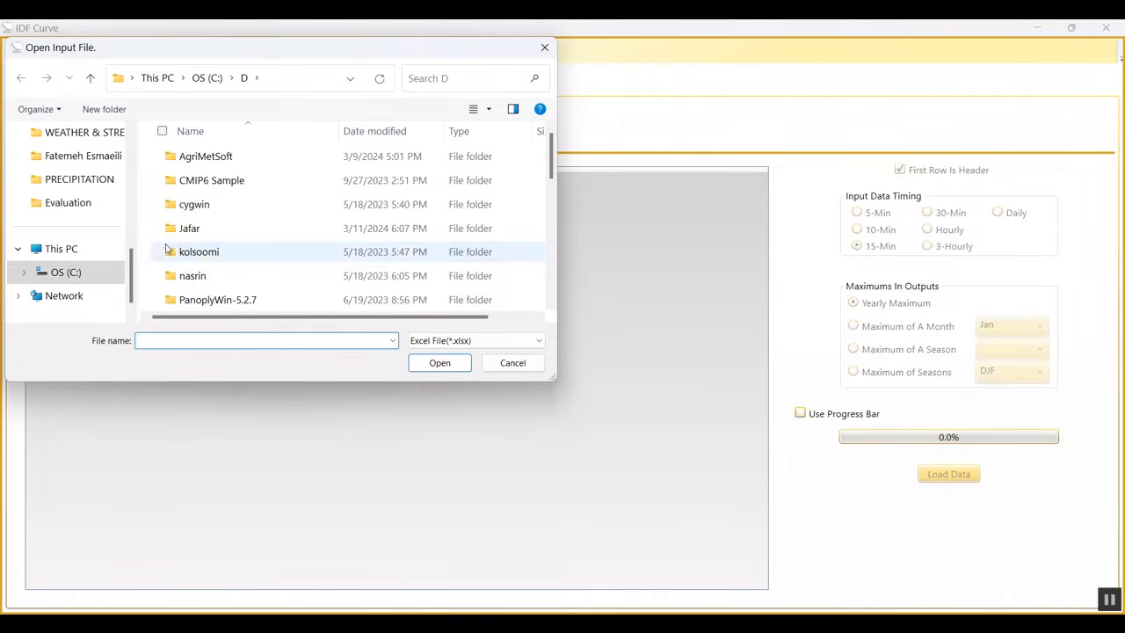
{"action": "scroll", "coordinate": [233, 255], "scroll_direction": "down", "scroll_amount": 5}
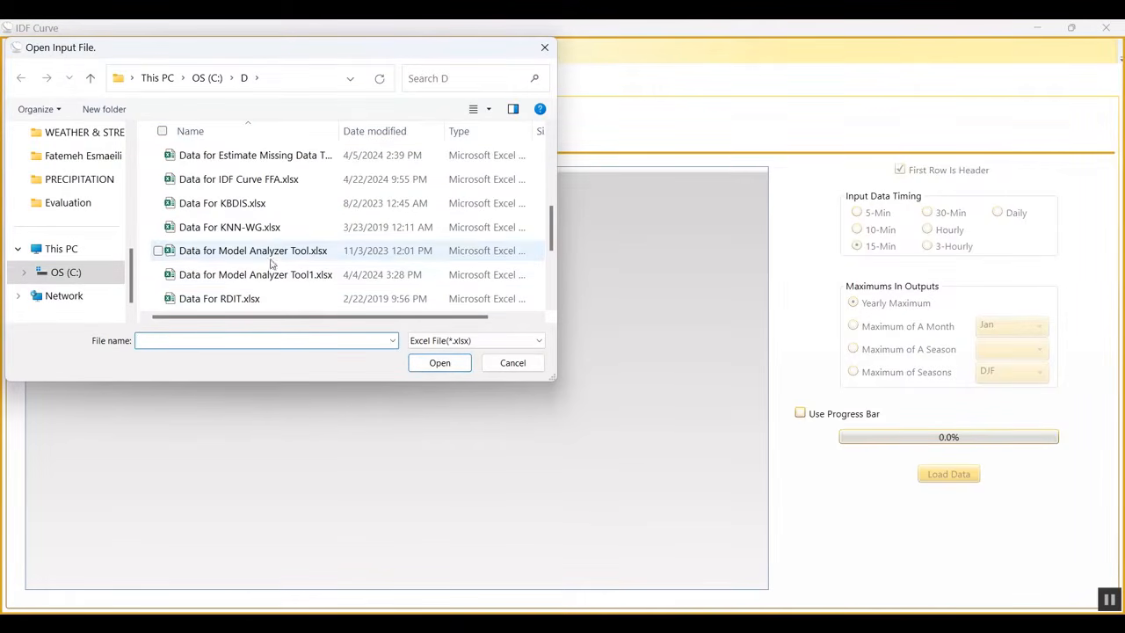
{"action": "left_click", "coordinate": [253, 182]}
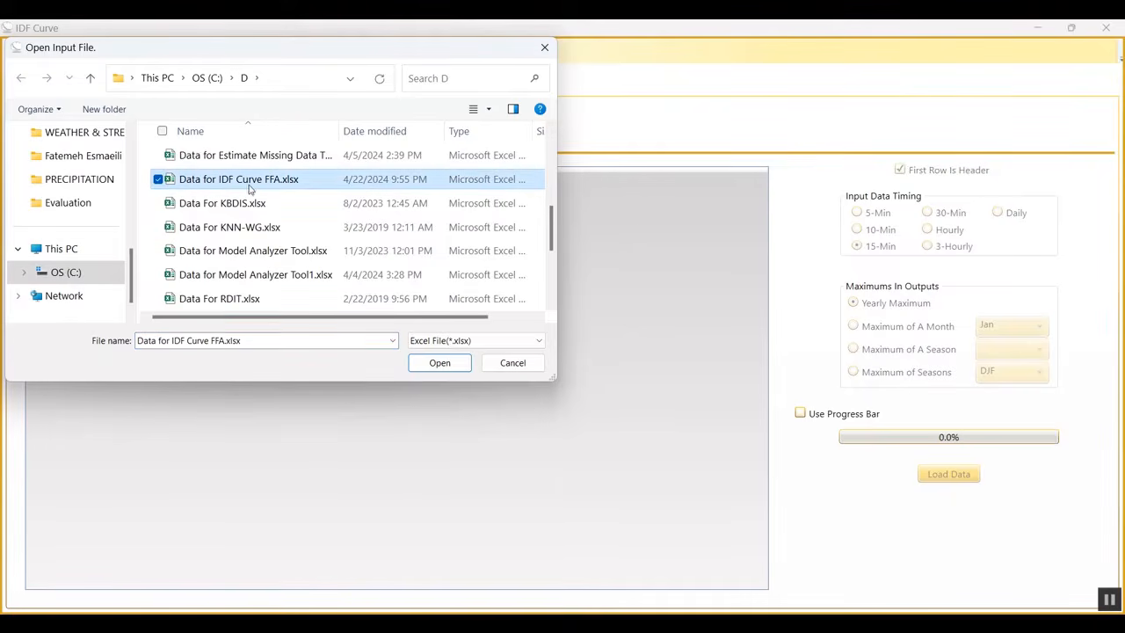
{"action": "left_click", "coordinate": [433, 363]}
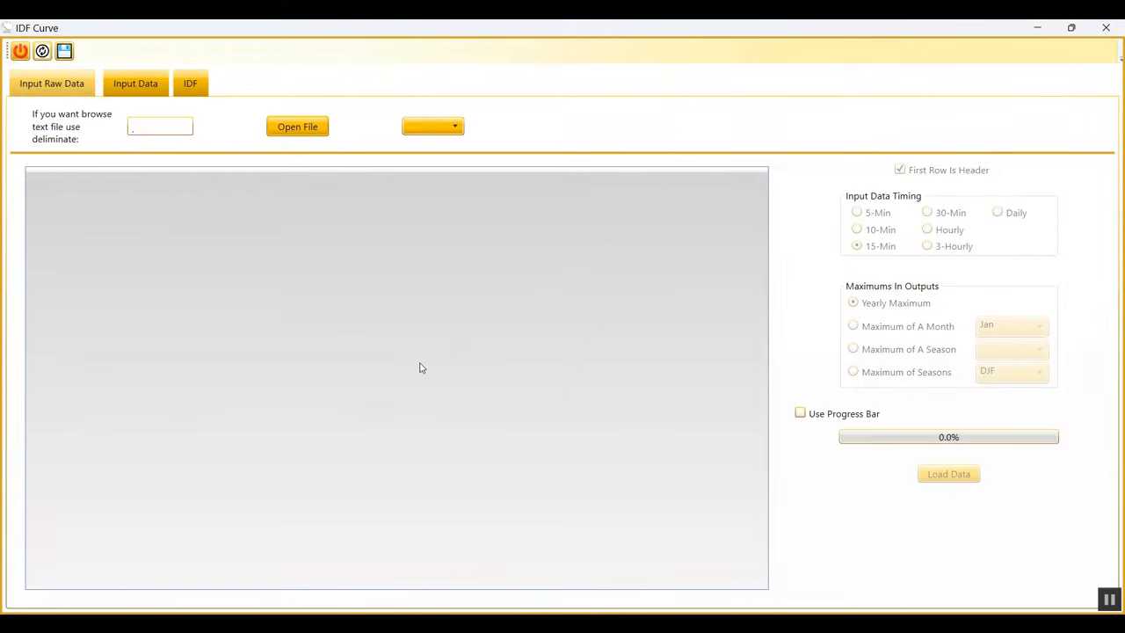
{"action": "left_click", "coordinate": [432, 128]}
{"action": "left_click", "coordinate": [427, 147]}
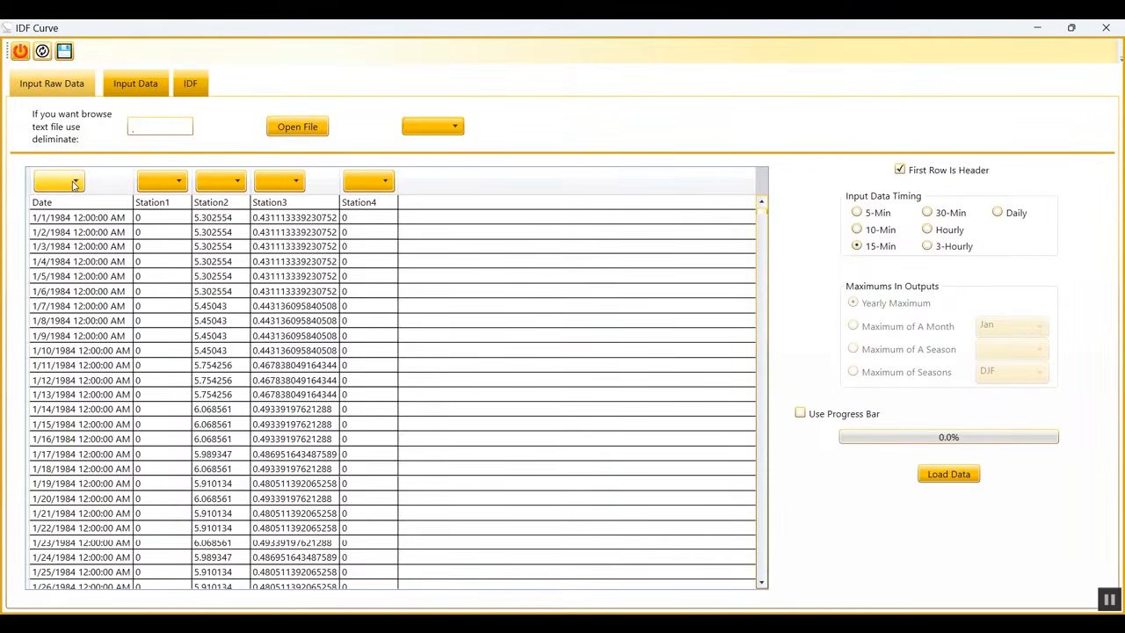
Assign the first column as Date and the Station1 column as Rain
{"action": "left_click", "coordinate": [73, 184]}
{"action": "left_click", "coordinate": [68, 218]}
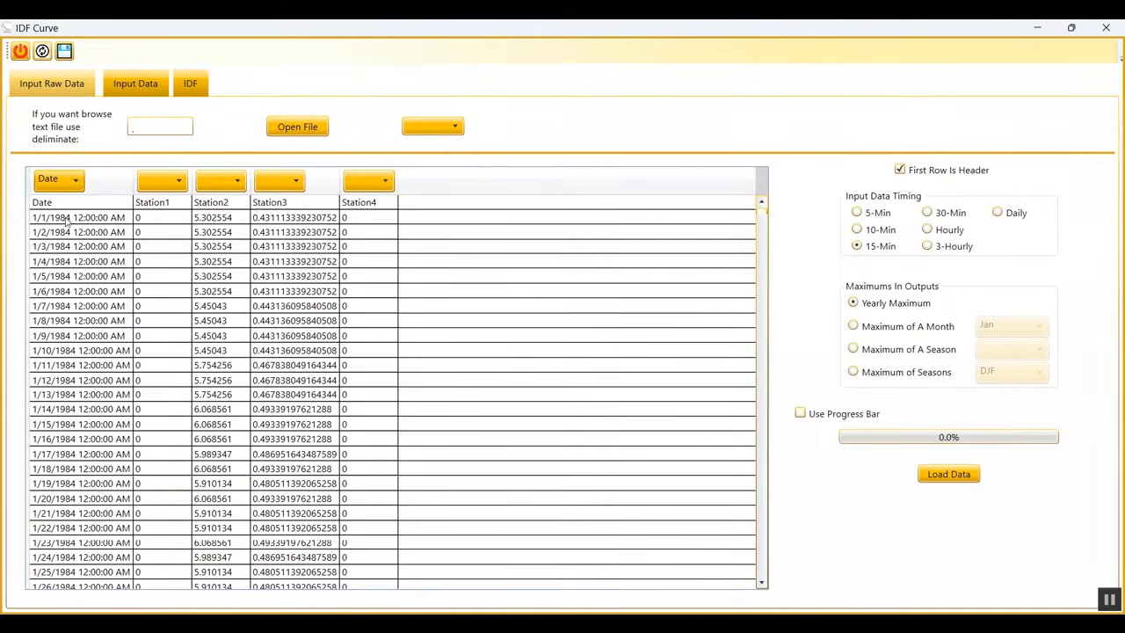
{"action": "left_click", "coordinate": [169, 183]}
{"action": "left_click", "coordinate": [151, 238]}
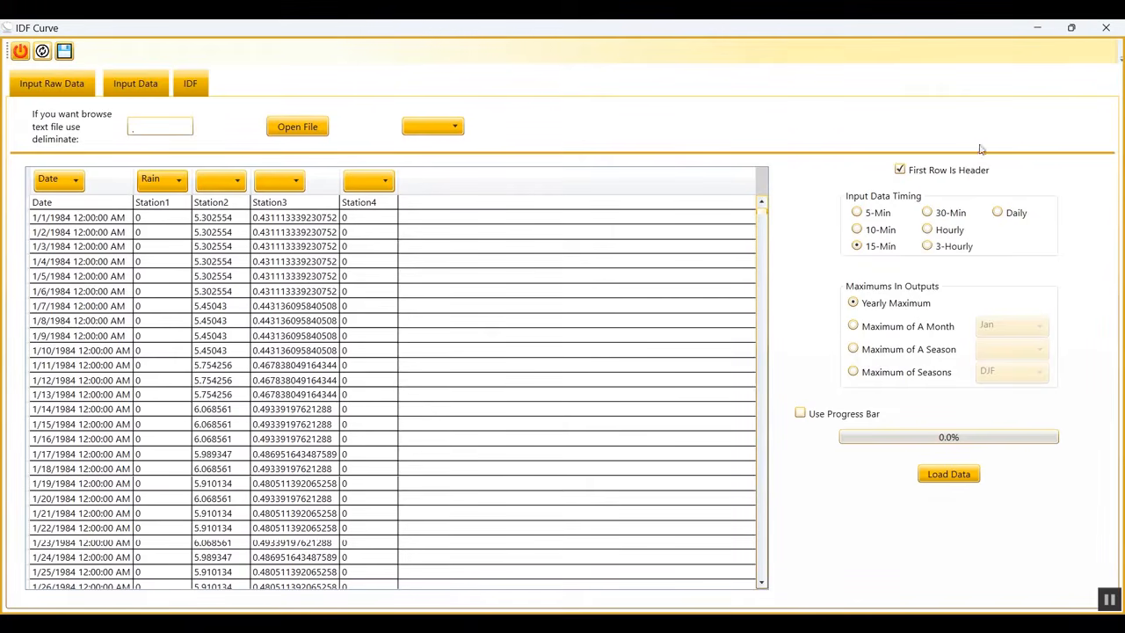
Set the input data timing to Daily, enable the progress bar and load the data
{"action": "left_click", "coordinate": [999, 215]}
{"action": "left_click", "coordinate": [801, 414]}
{"action": "left_click", "coordinate": [953, 476]}
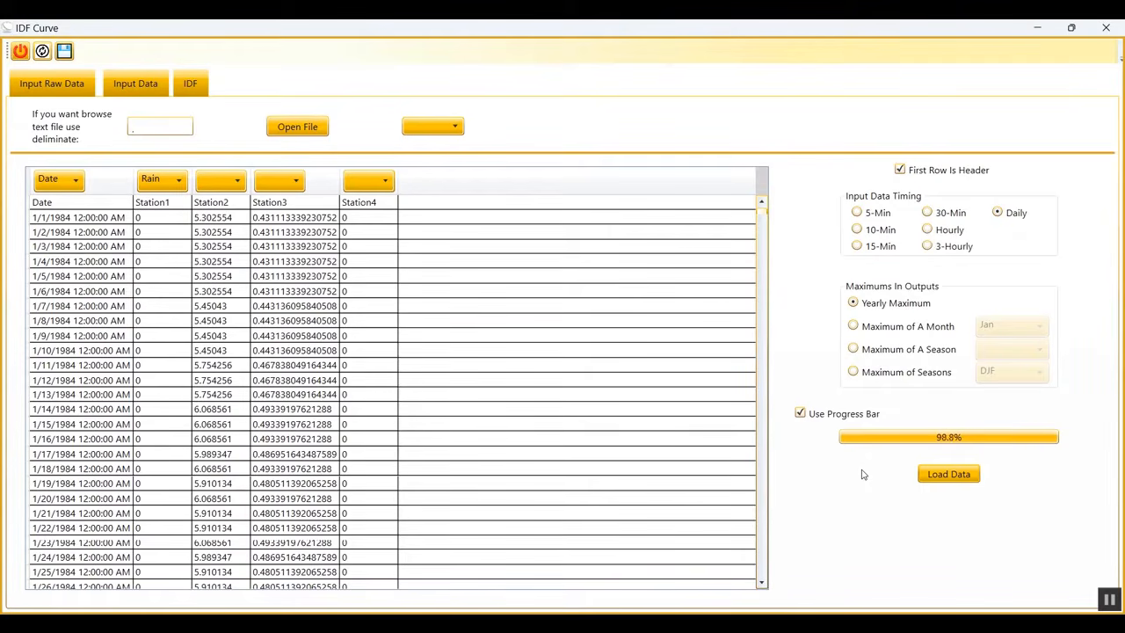
{"action": "left_click", "coordinate": [628, 375]}
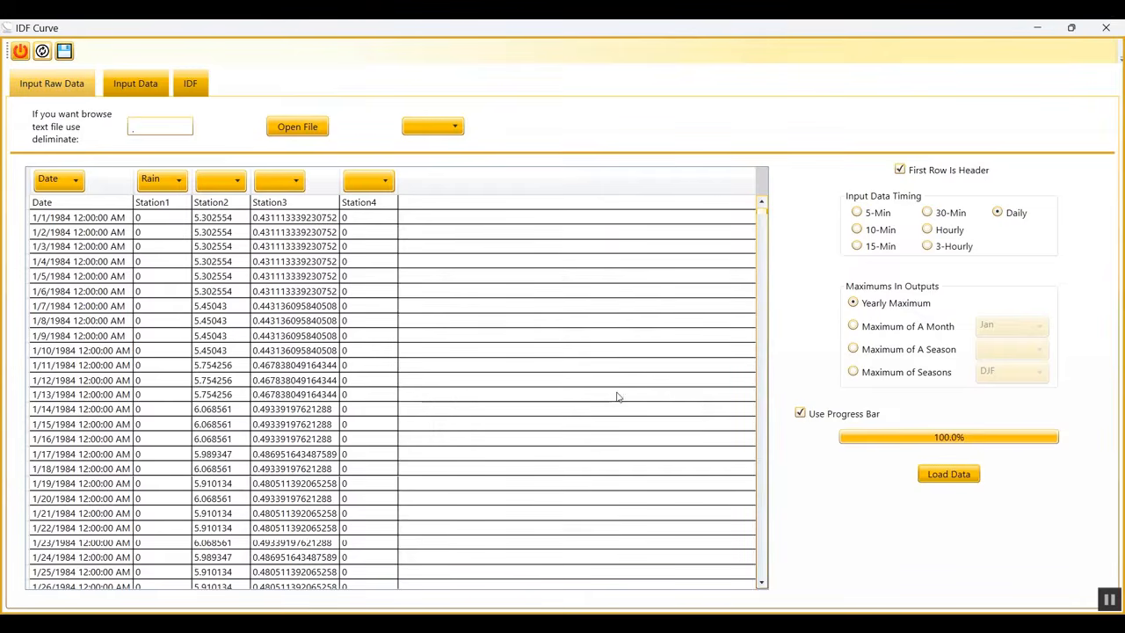
View the rainfall intensity table, and plot the IDF curves for all return periods with Empirical Plotting Position
{"action": "left_click", "coordinate": [132, 89]}
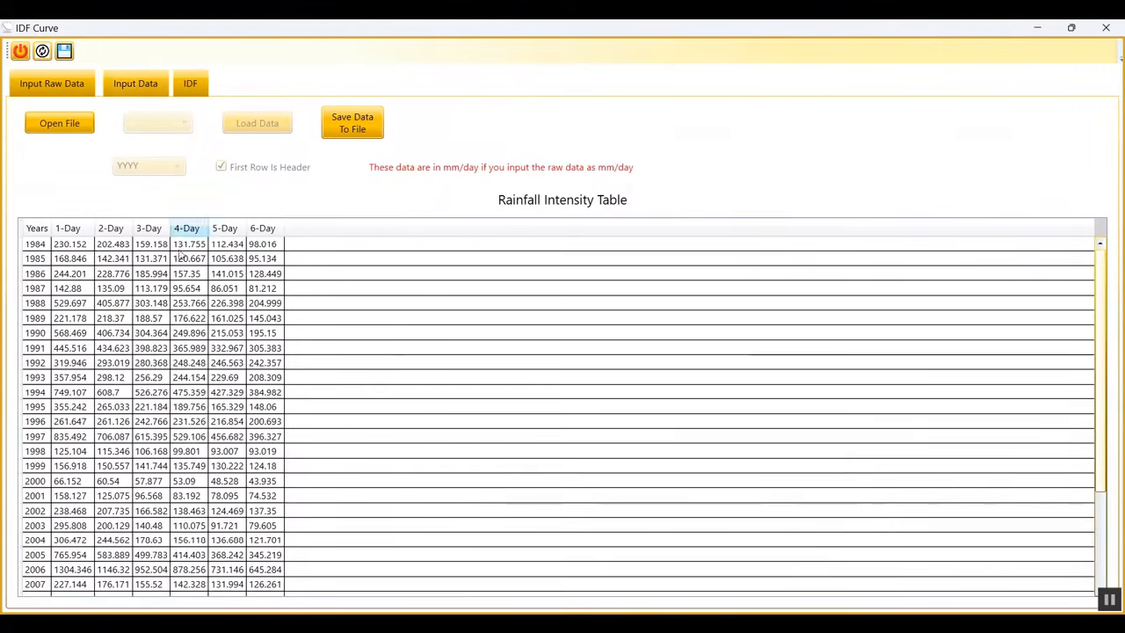
{"action": "left_click", "coordinate": [190, 84]}
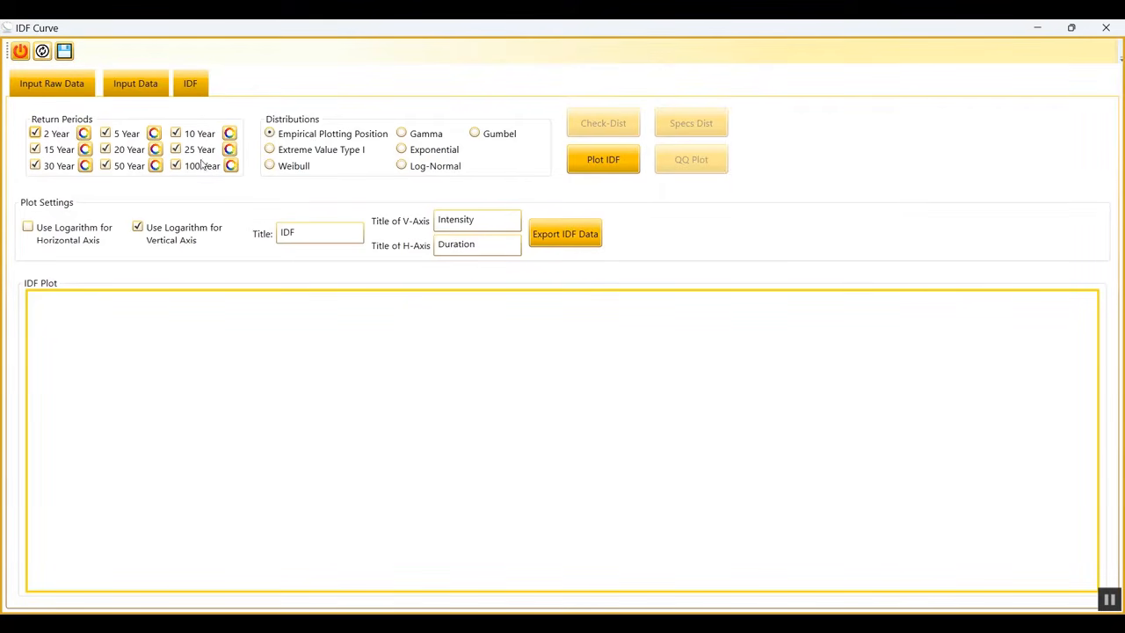
{"action": "left_click", "coordinate": [107, 167]}
{"action": "left_click", "coordinate": [603, 171]}
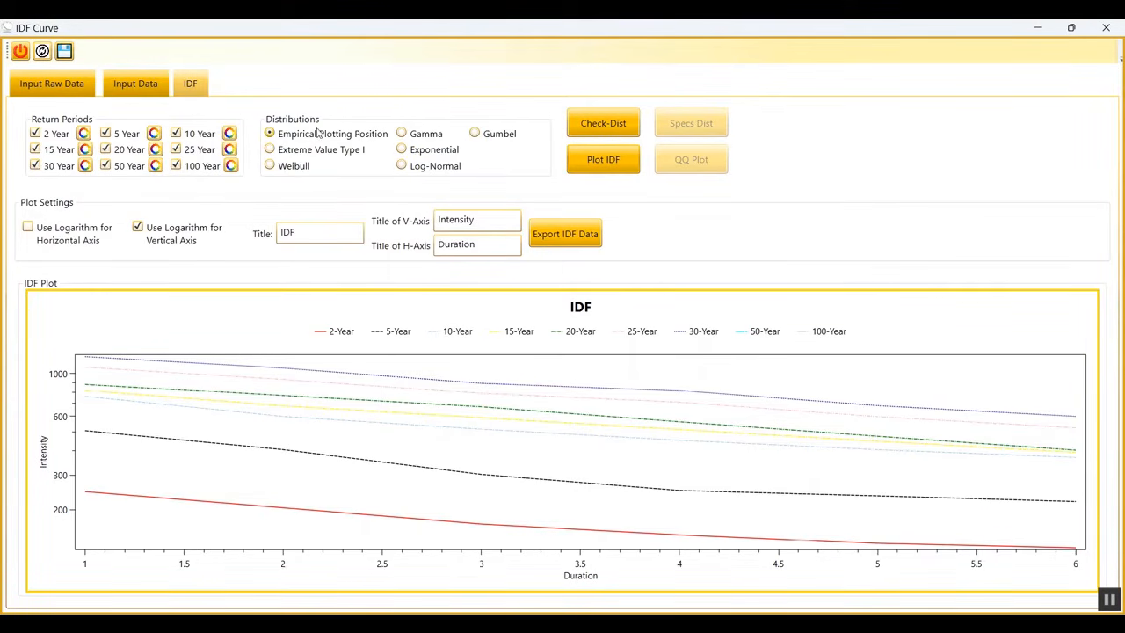
Check the distribution test results for each time scale from 1 day to 6 days
{"action": "left_click", "coordinate": [602, 124]}
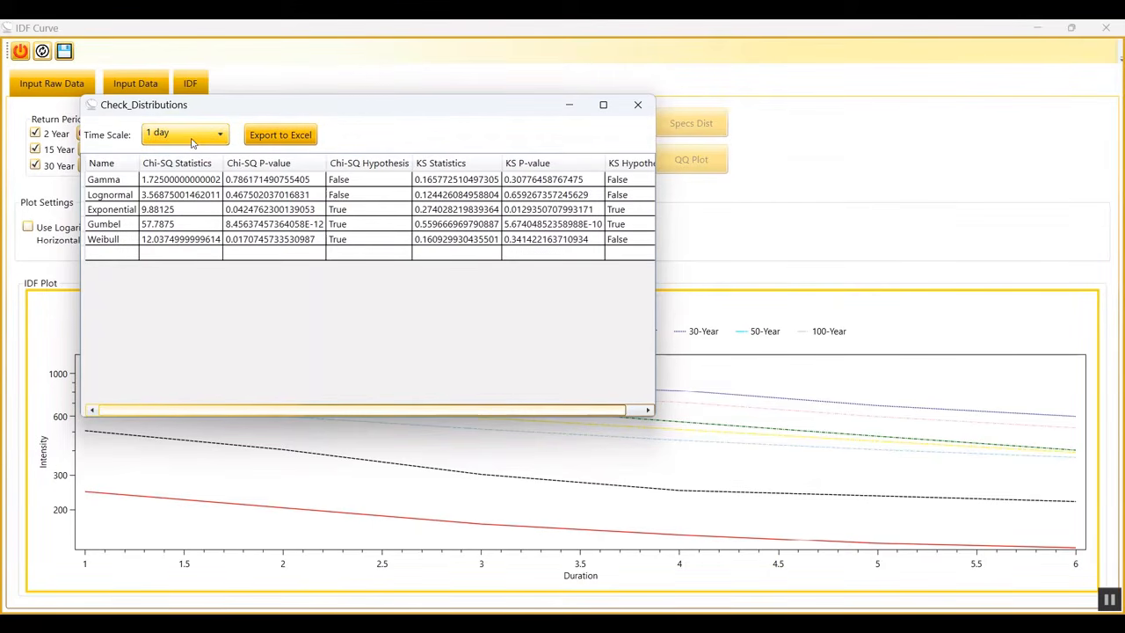
{"action": "left_click", "coordinate": [180, 135]}
{"action": "left_click", "coordinate": [180, 179]}
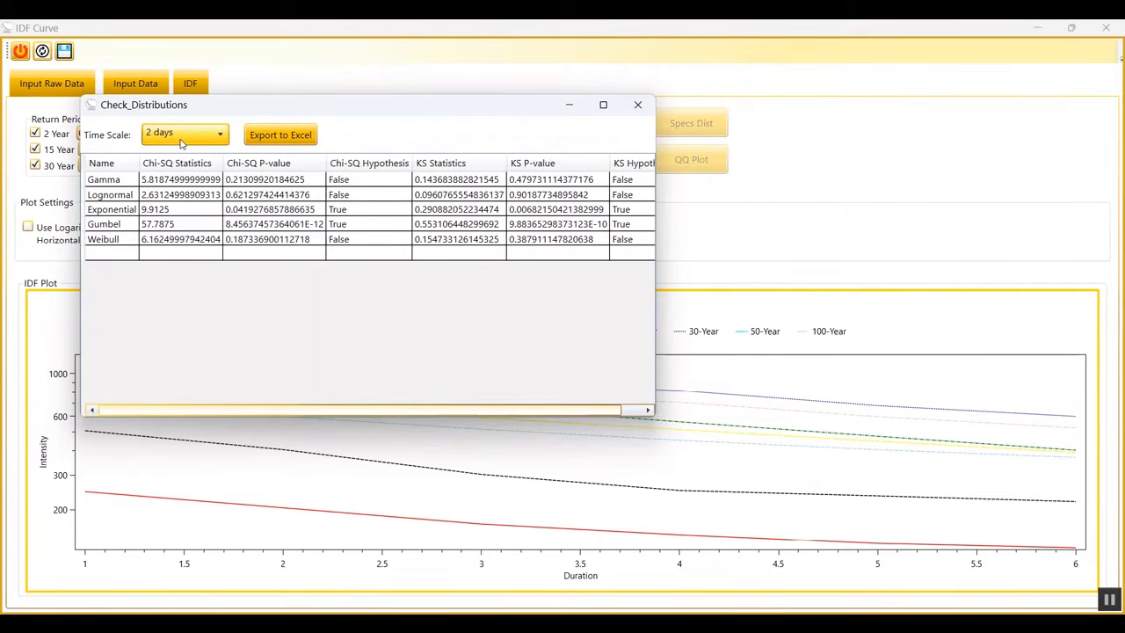
{"action": "left_click", "coordinate": [180, 134]}
{"action": "left_click", "coordinate": [178, 190]}
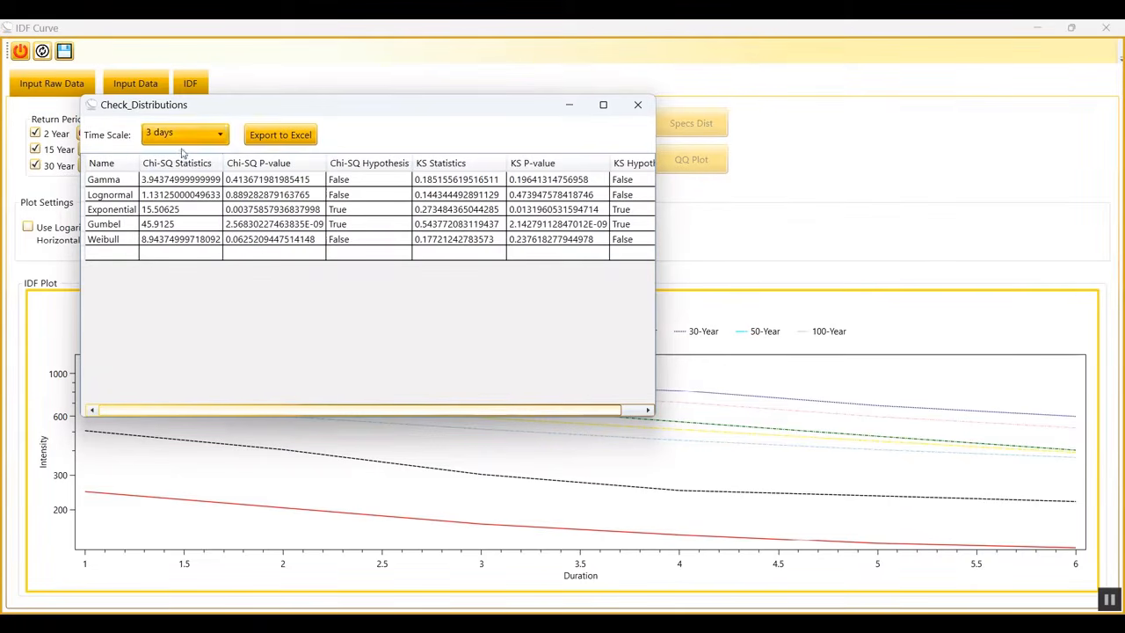
{"action": "left_click", "coordinate": [180, 135]}
{"action": "left_click", "coordinate": [178, 209]}
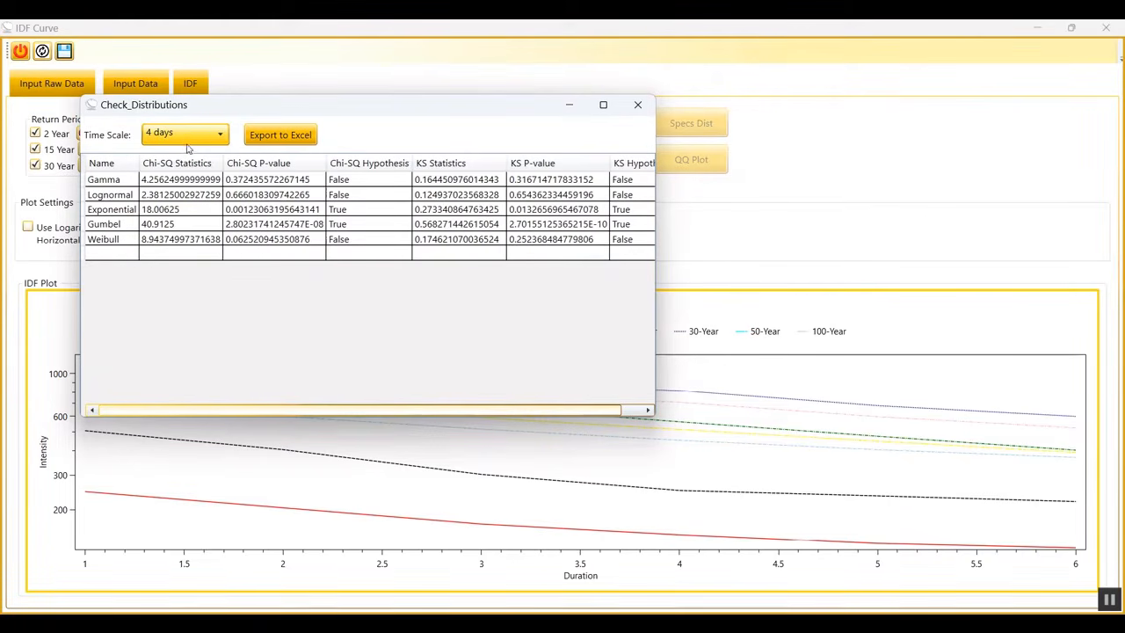
{"action": "left_click", "coordinate": [186, 137]}
{"action": "left_click", "coordinate": [172, 226]}
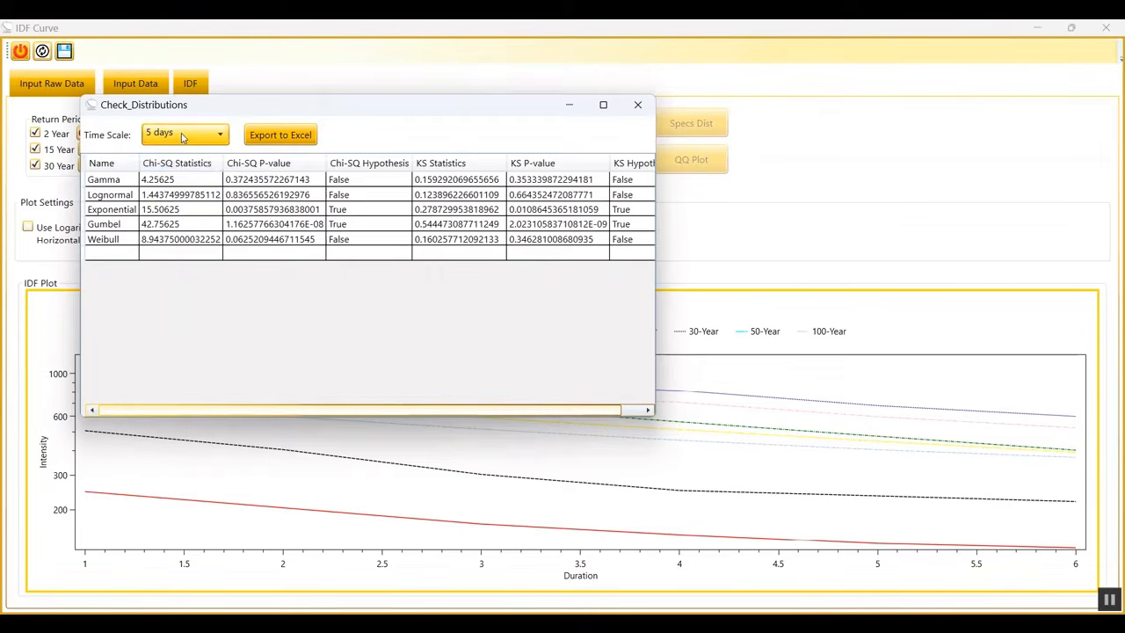
{"action": "left_click", "coordinate": [180, 134]}
{"action": "left_click", "coordinate": [177, 241]}
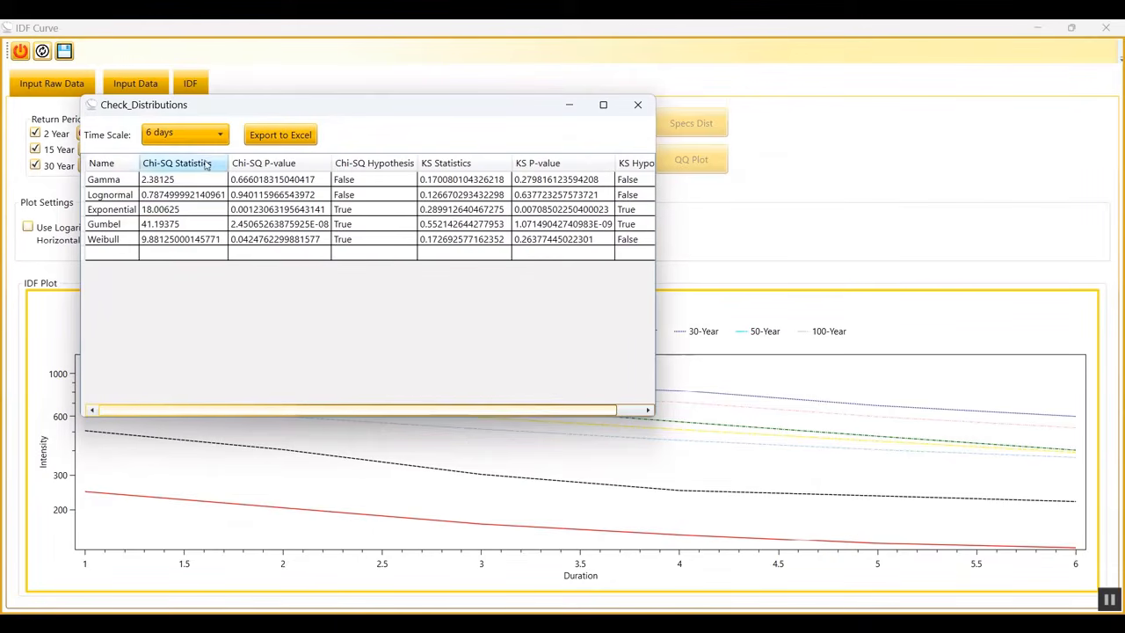
{"action": "left_click", "coordinate": [185, 137]}
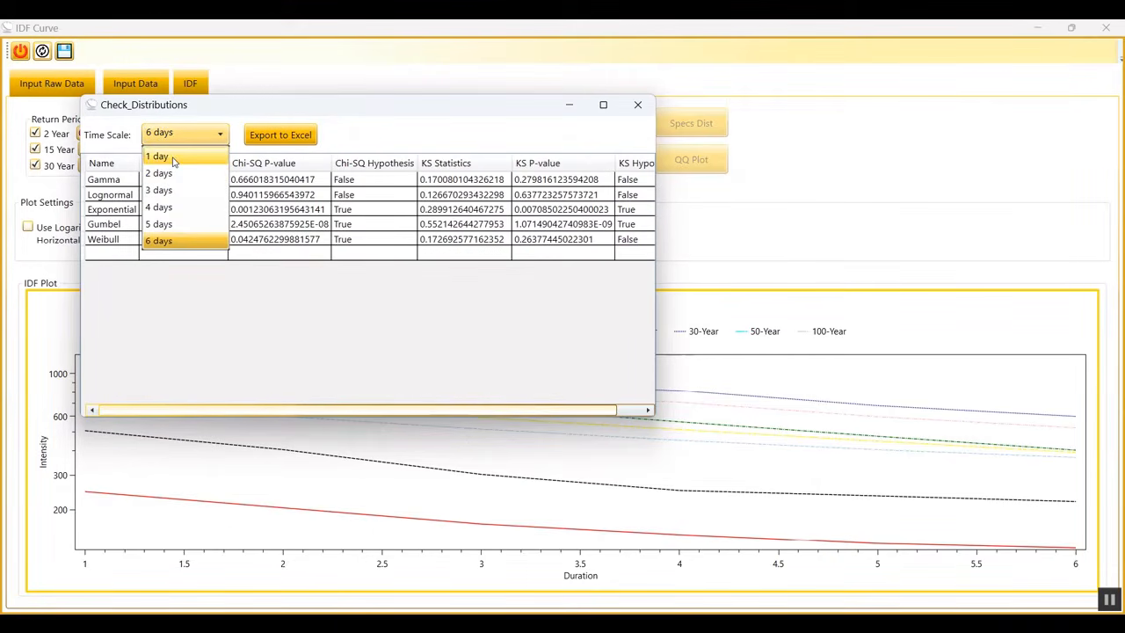
{"action": "left_click", "coordinate": [171, 158]}
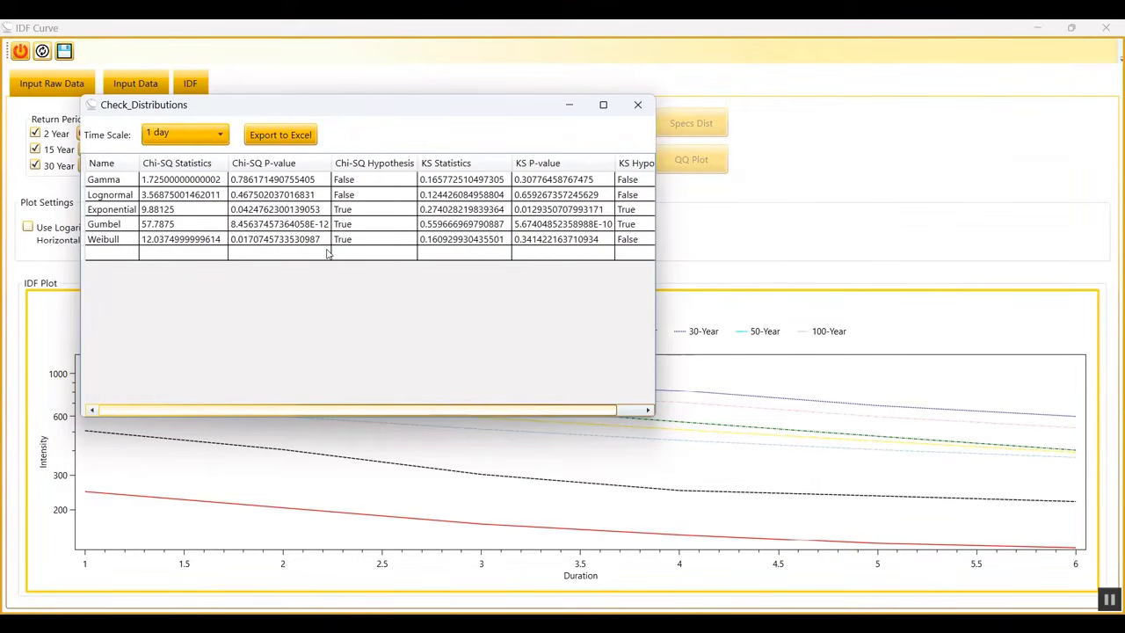
{"action": "left_click", "coordinate": [636, 104]}
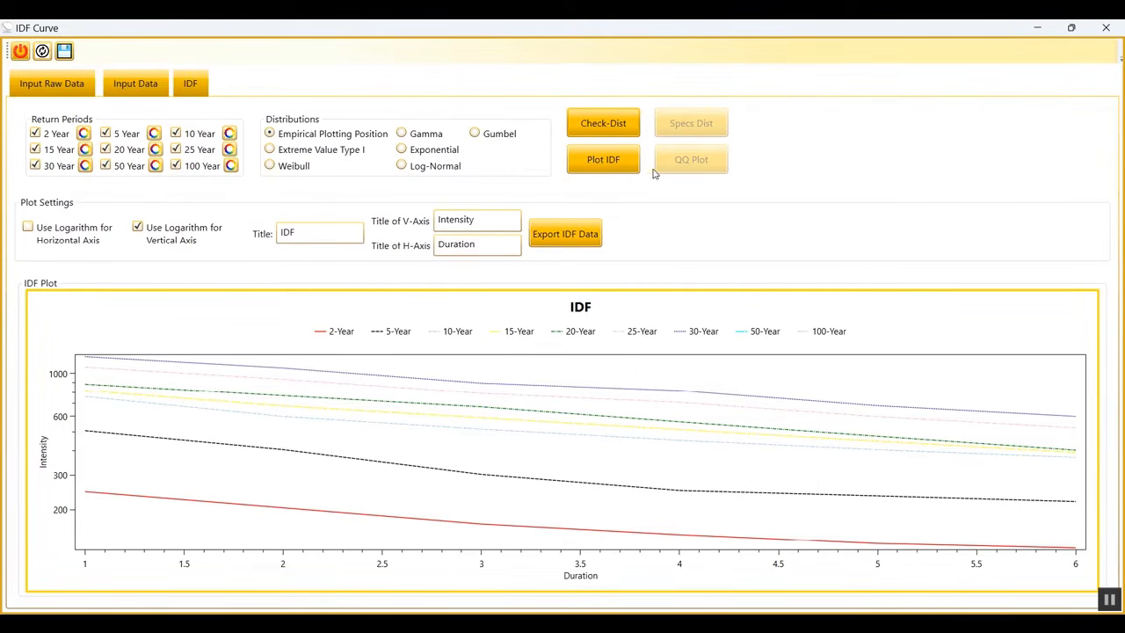
Plot the IDF curves with the Gumbel distribution and export the IDF data to Excel, closing the workbook without saving
{"action": "left_click", "coordinate": [475, 133]}
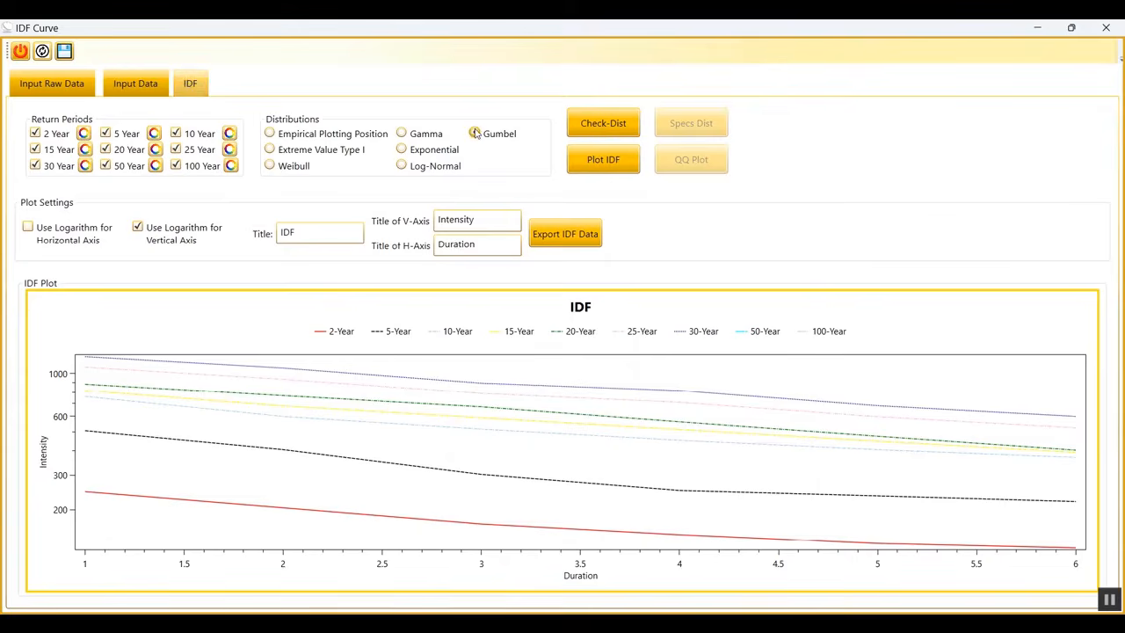
{"action": "left_click", "coordinate": [615, 163]}
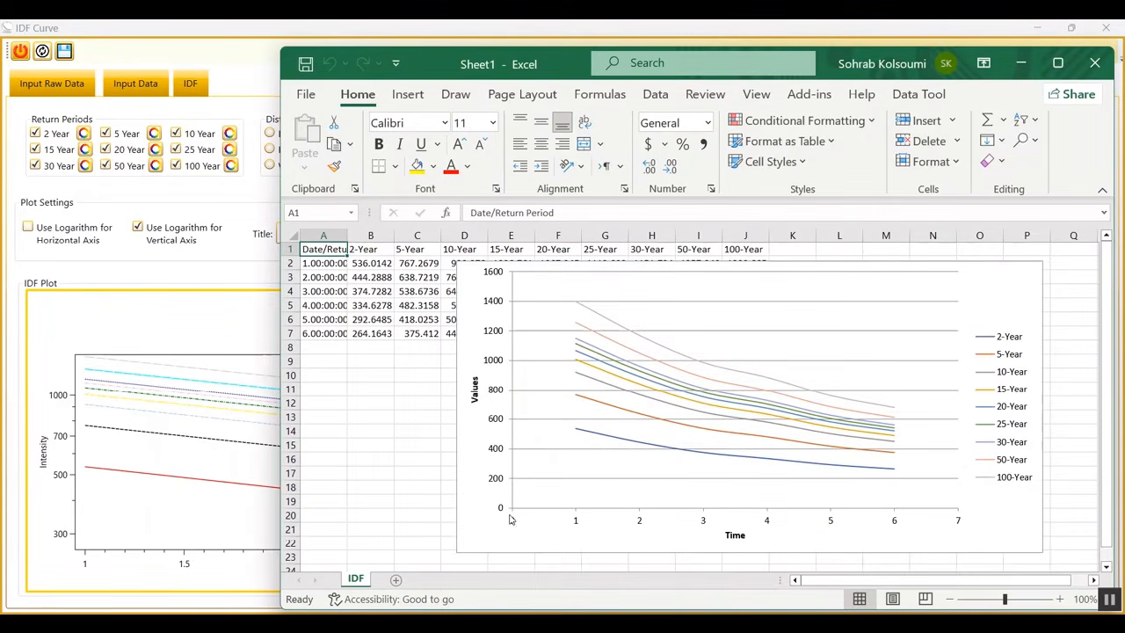
{"action": "left_click", "coordinate": [1094, 63]}
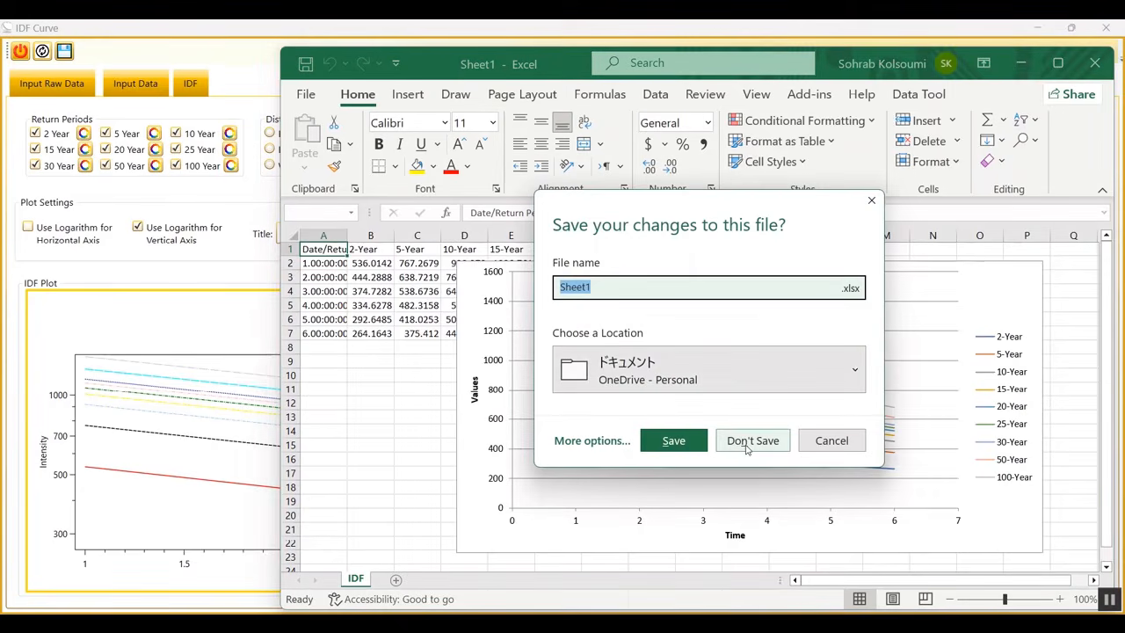
{"action": "left_click", "coordinate": [747, 441]}
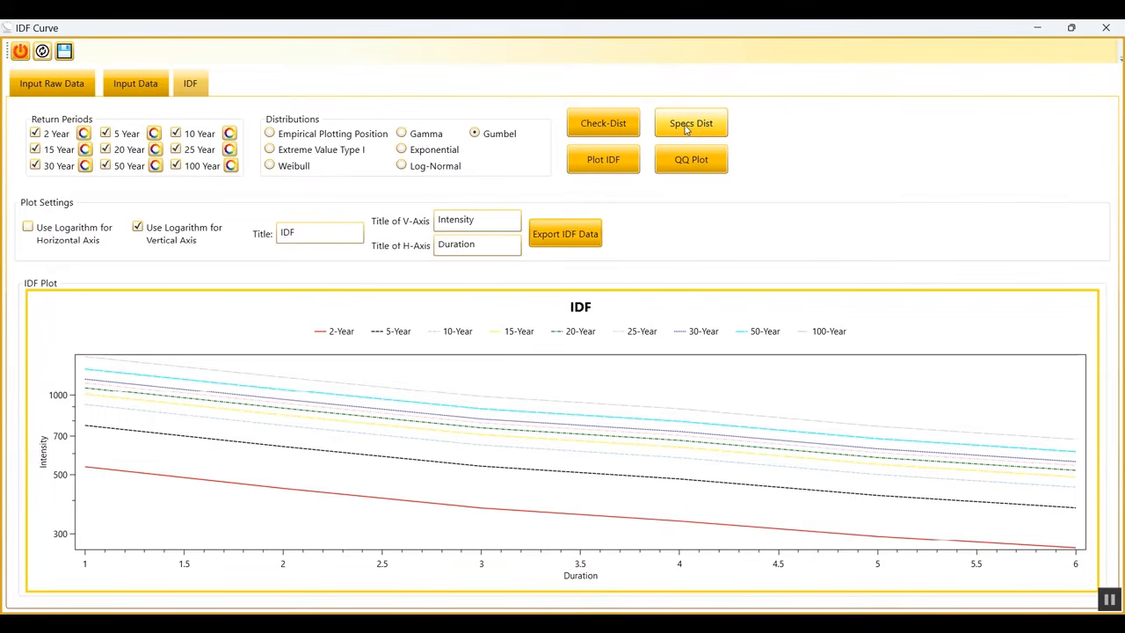
Draw the Gumbel distribution specifications with PDF and CDF charts for all time scales from 1 day to 6 days
{"action": "left_click", "coordinate": [687, 129]}
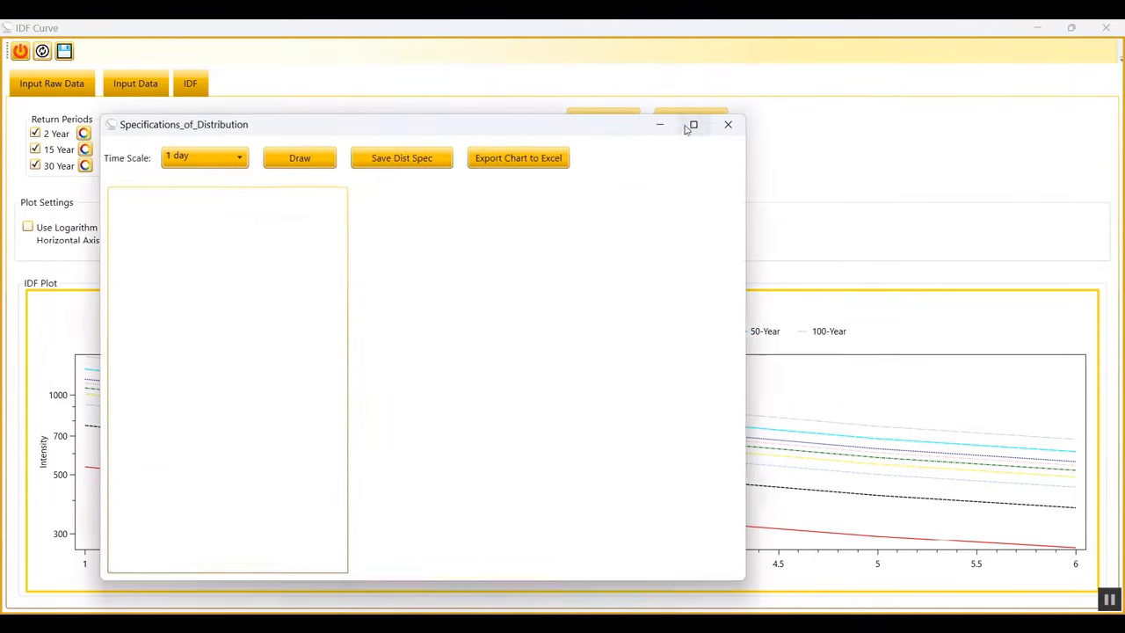
{"action": "left_click", "coordinate": [188, 158]}
{"action": "left_click", "coordinate": [170, 196]}
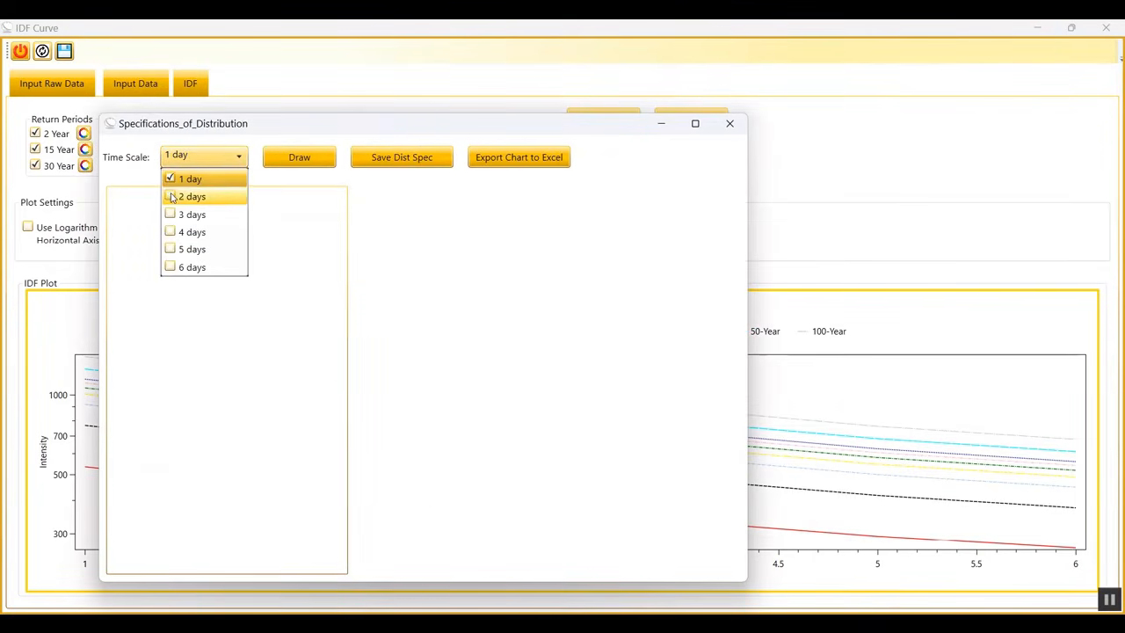
{"action": "left_click", "coordinate": [171, 215]}
{"action": "left_click", "coordinate": [171, 232]}
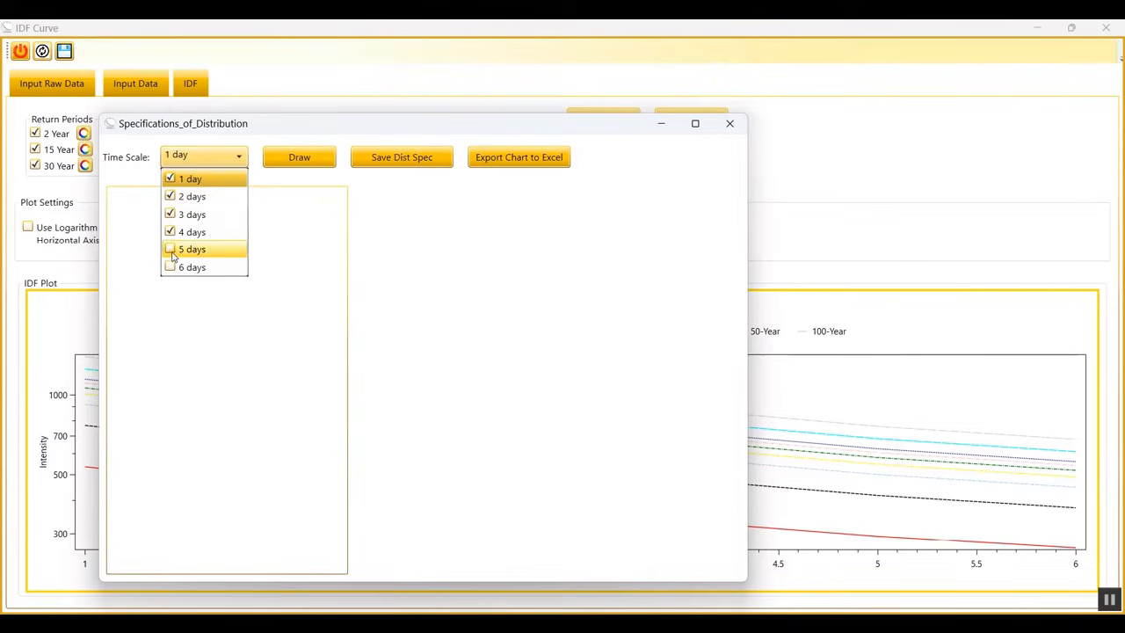
{"action": "left_click", "coordinate": [170, 249]}
{"action": "left_click", "coordinate": [170, 267]}
{"action": "left_click", "coordinate": [358, 185]}
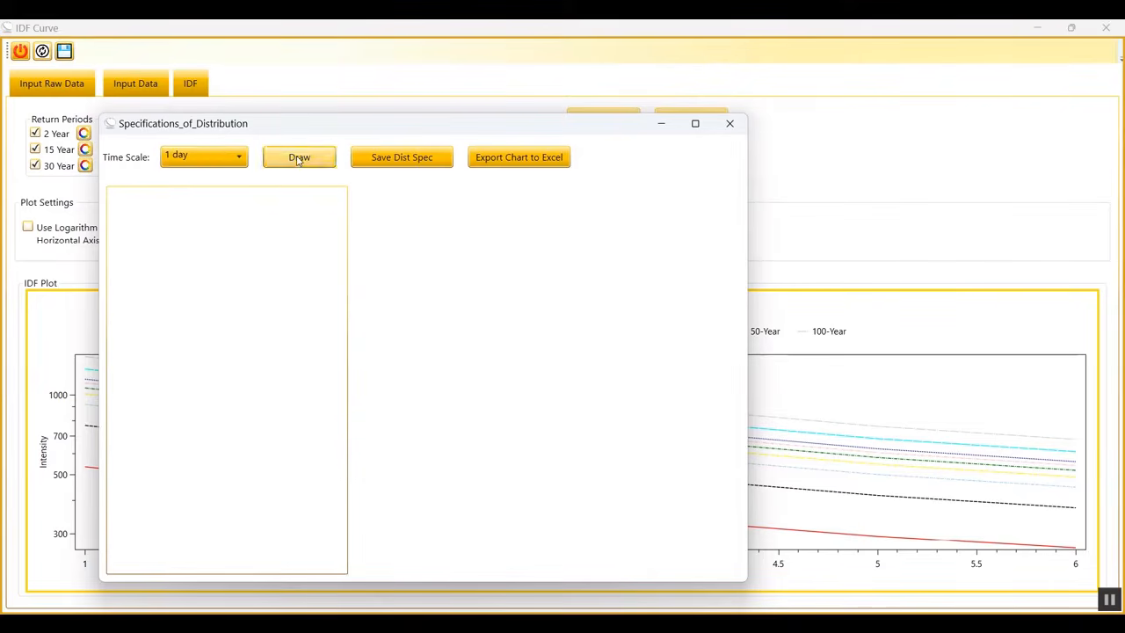
{"action": "left_click", "coordinate": [299, 157]}
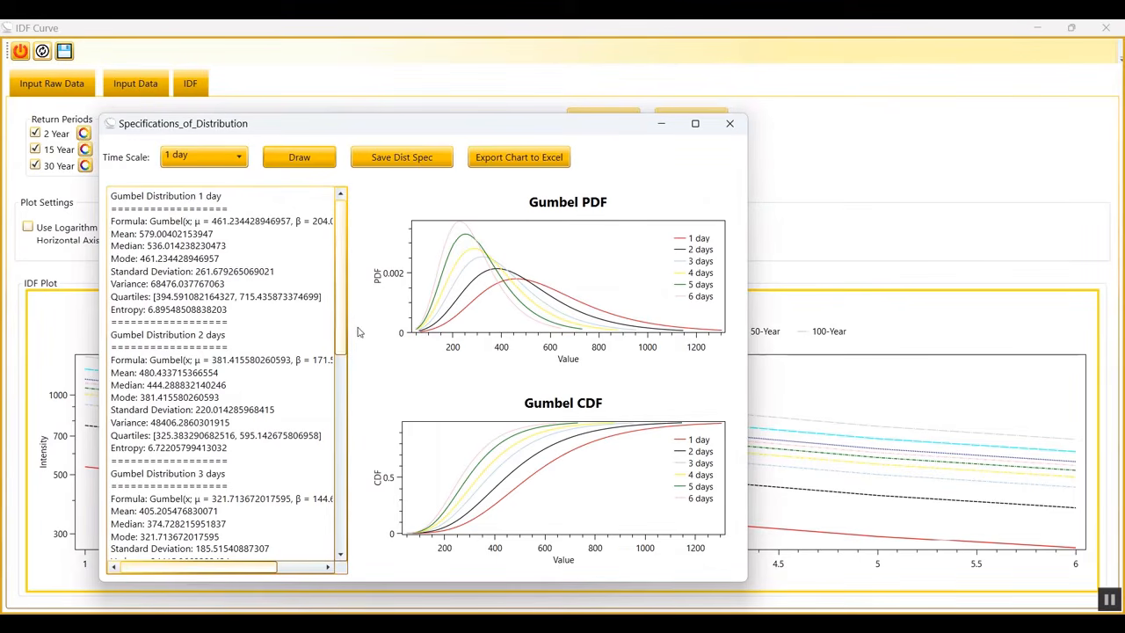
Review the Gumbel specifications for all time scales and save them to a text file, closing the file after reading it
{"action": "scroll", "coordinate": [343, 334], "scroll_direction": "down", "scroll_amount": 10}
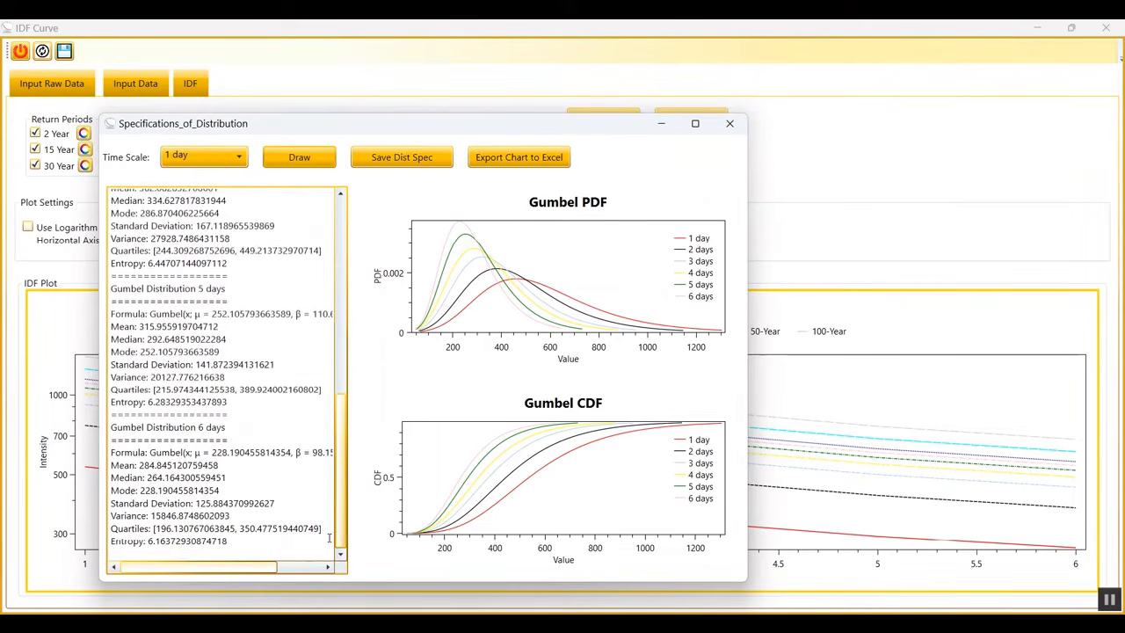
{"action": "scroll", "coordinate": [343, 334], "scroll_direction": "up", "scroll_amount": 10}
{"action": "left_click_drag", "start_coordinate": [362, 334], "coordinate": [374, 206]}
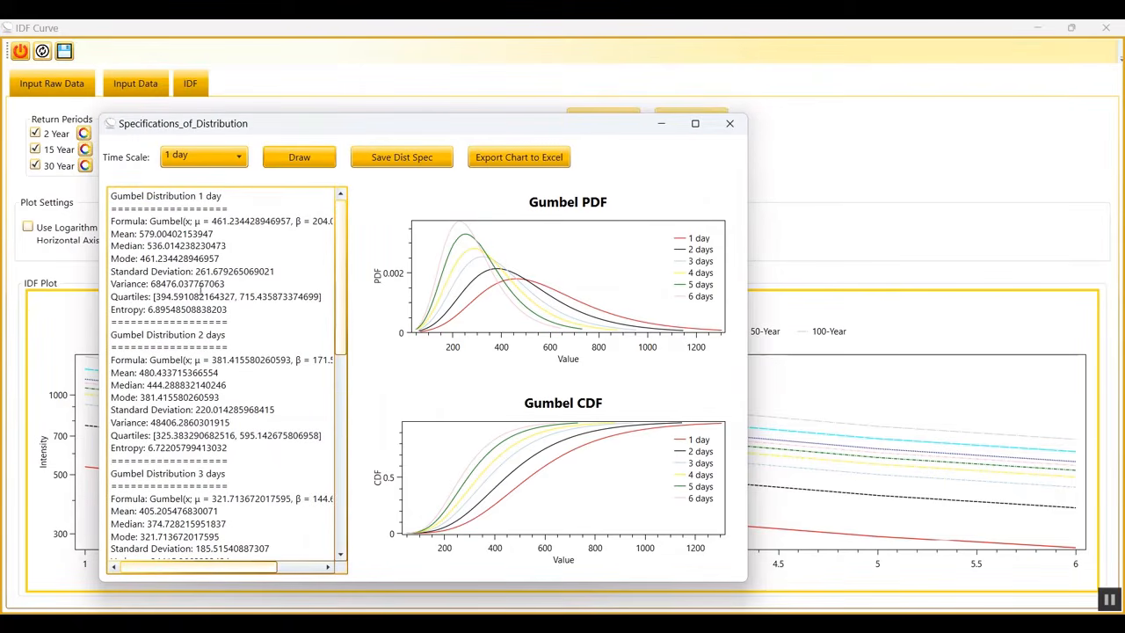
{"action": "left_click", "coordinate": [392, 159]}
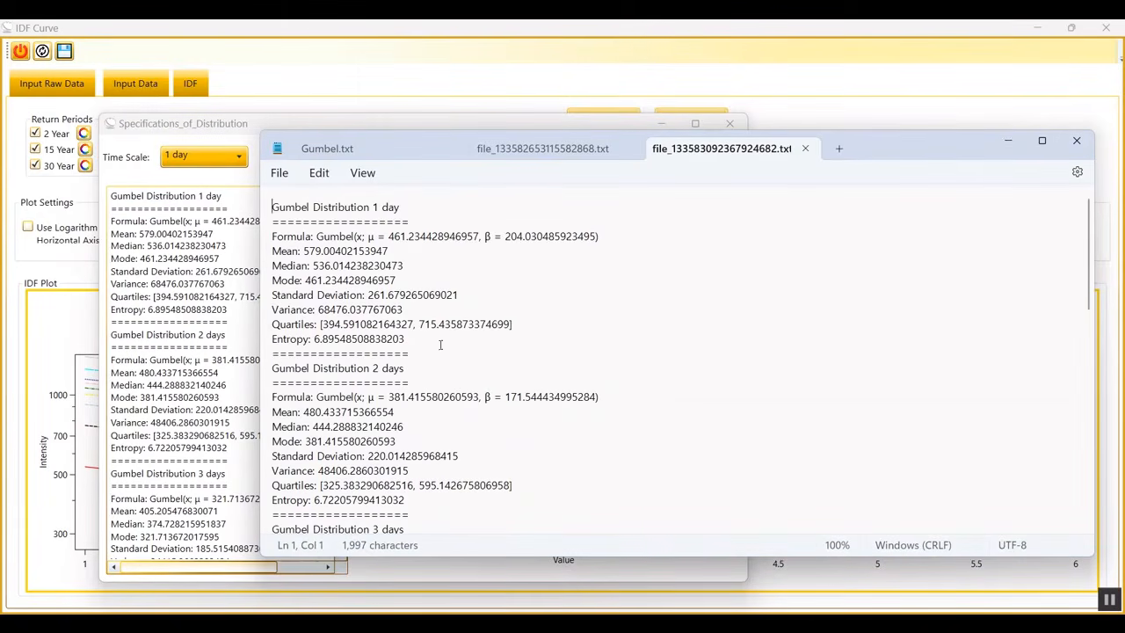
{"action": "scroll", "coordinate": [443, 374], "scroll_direction": "down", "scroll_amount": 8}
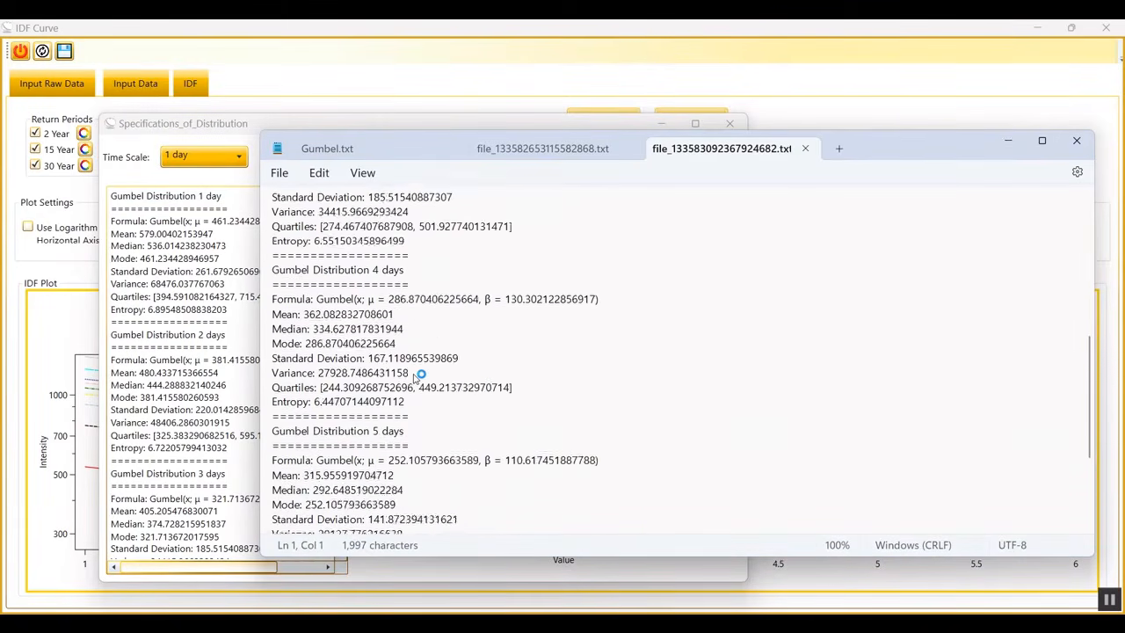
{"action": "scroll", "coordinate": [415, 379], "scroll_direction": "up", "scroll_amount": 8}
{"action": "left_click", "coordinate": [1076, 141]}
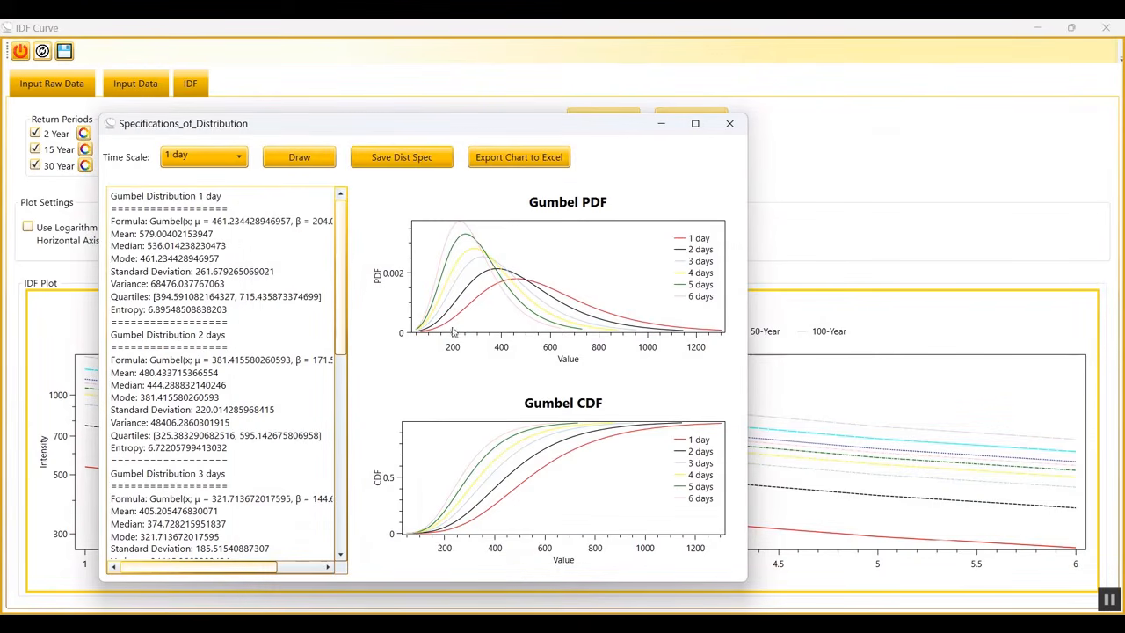
Export the Gumbel PDF and CDF charts to Excel and review both sheets, closing the workbook without saving and the distribution specifications
{"action": "left_click", "coordinate": [502, 161]}
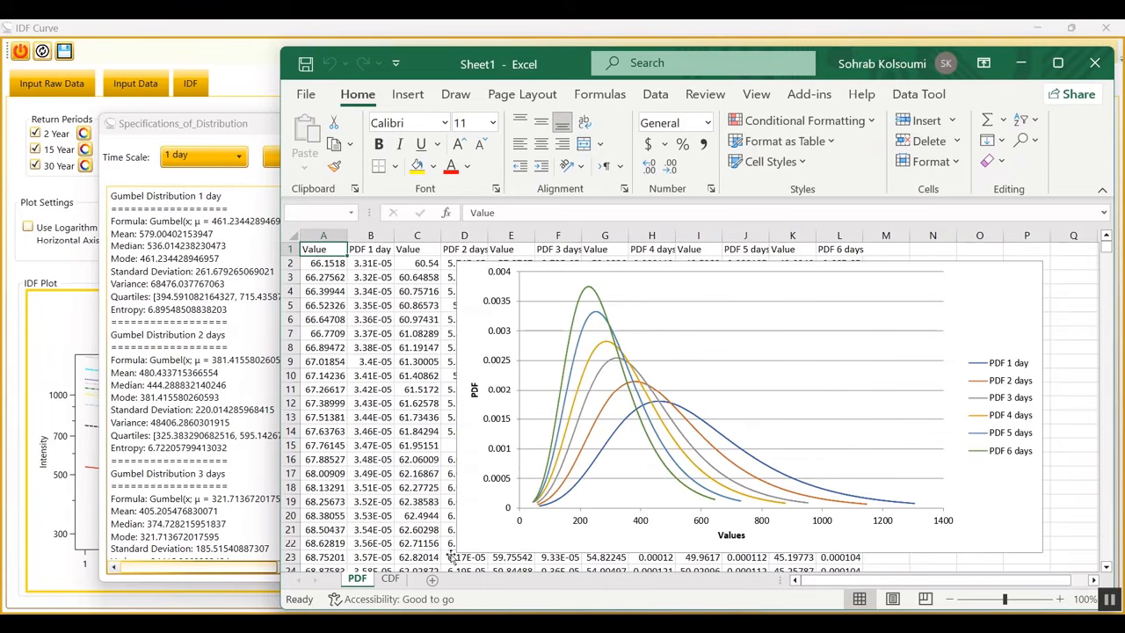
{"action": "left_click", "coordinate": [391, 580]}
{"action": "left_click", "coordinate": [356, 580]}
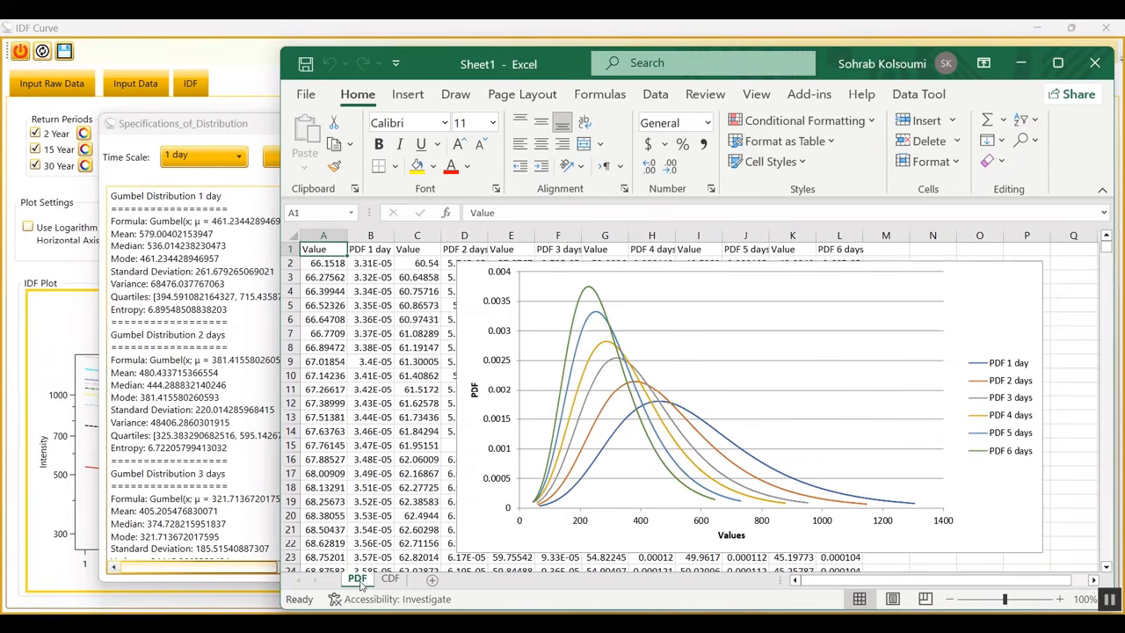
{"action": "left_click", "coordinate": [391, 580]}
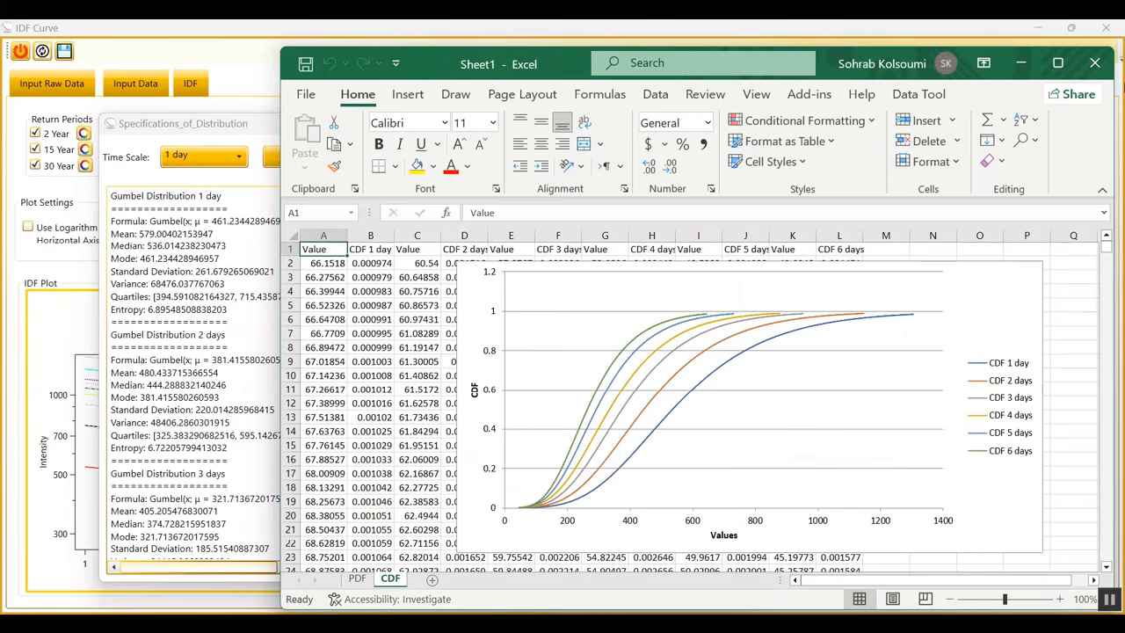
{"action": "left_click", "coordinate": [1095, 63]}
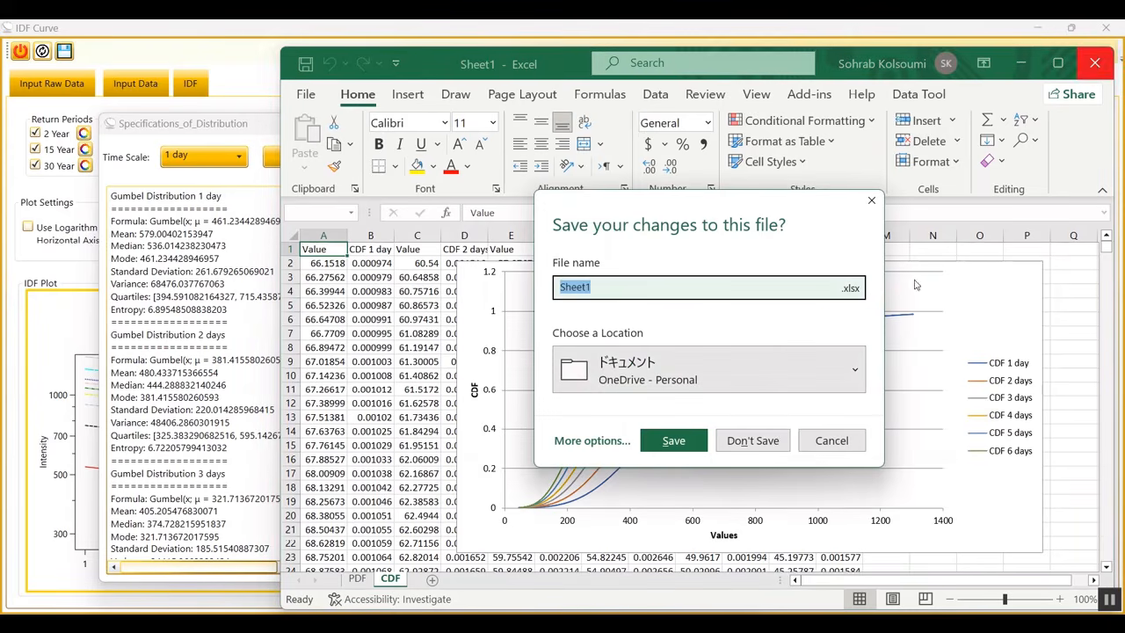
{"action": "left_click", "coordinate": [749, 439]}
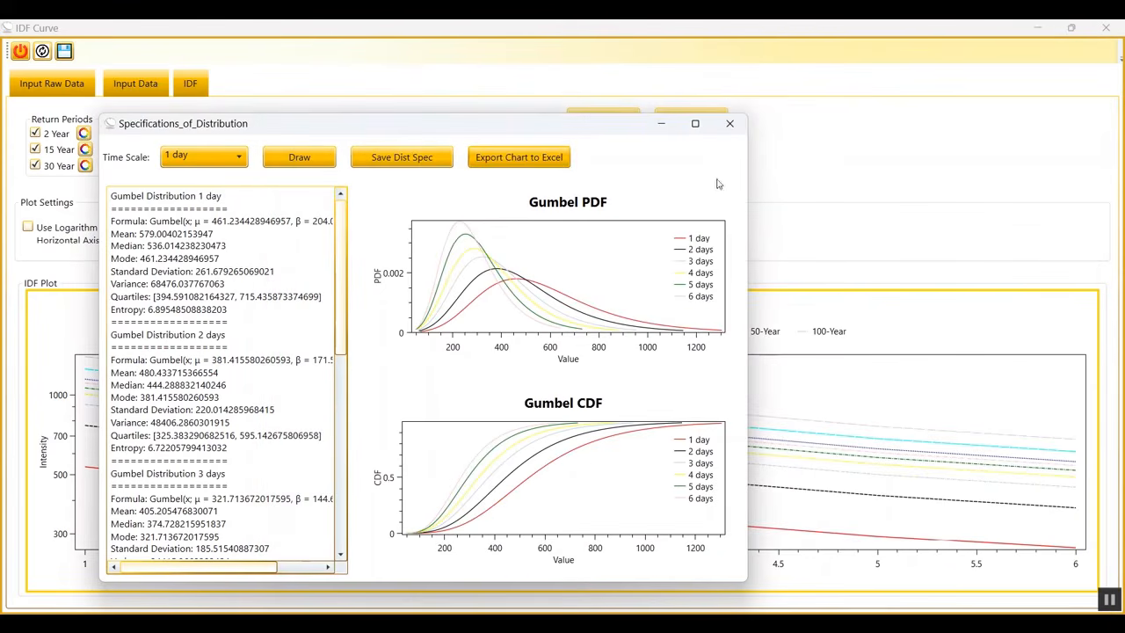
{"action": "left_click", "coordinate": [729, 120]}
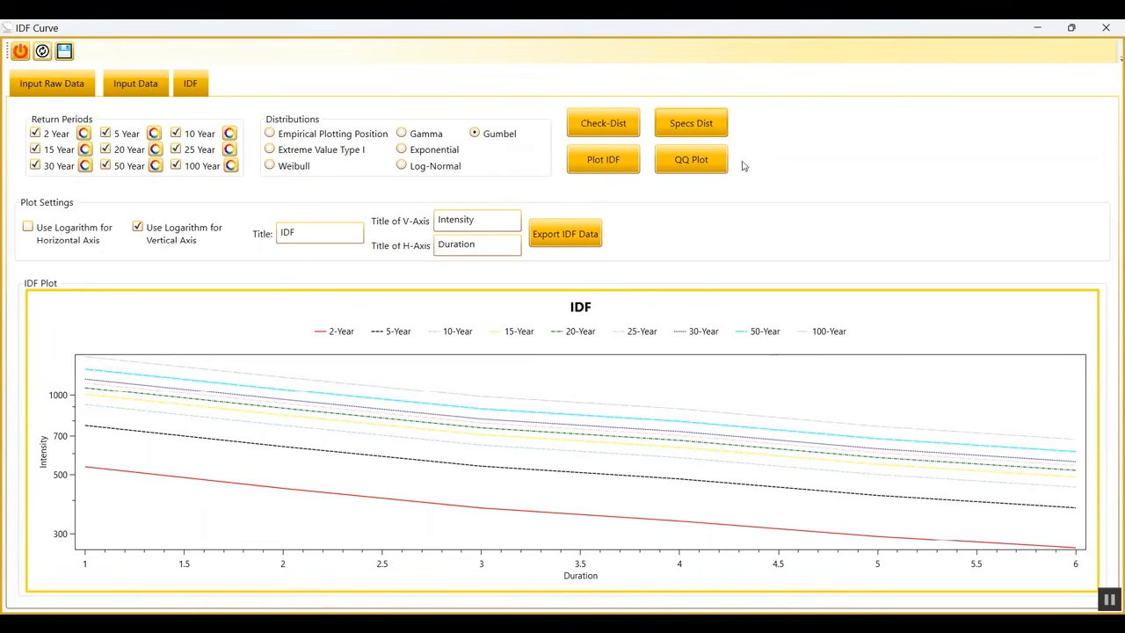
Examine the Gumbel QQ plots for the 1 day, 3 days and 2 days time scales, closing the plot window when done
{"action": "left_click", "coordinate": [692, 161]}
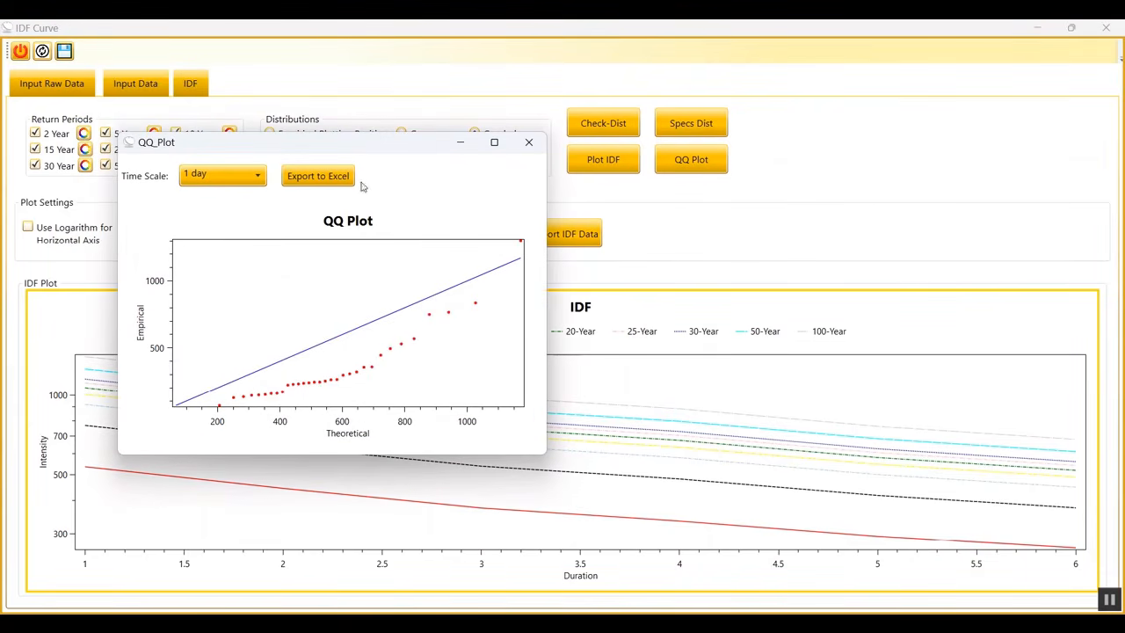
{"action": "left_click_drag", "start_coordinate": [365, 148], "coordinate": [661, 216]}
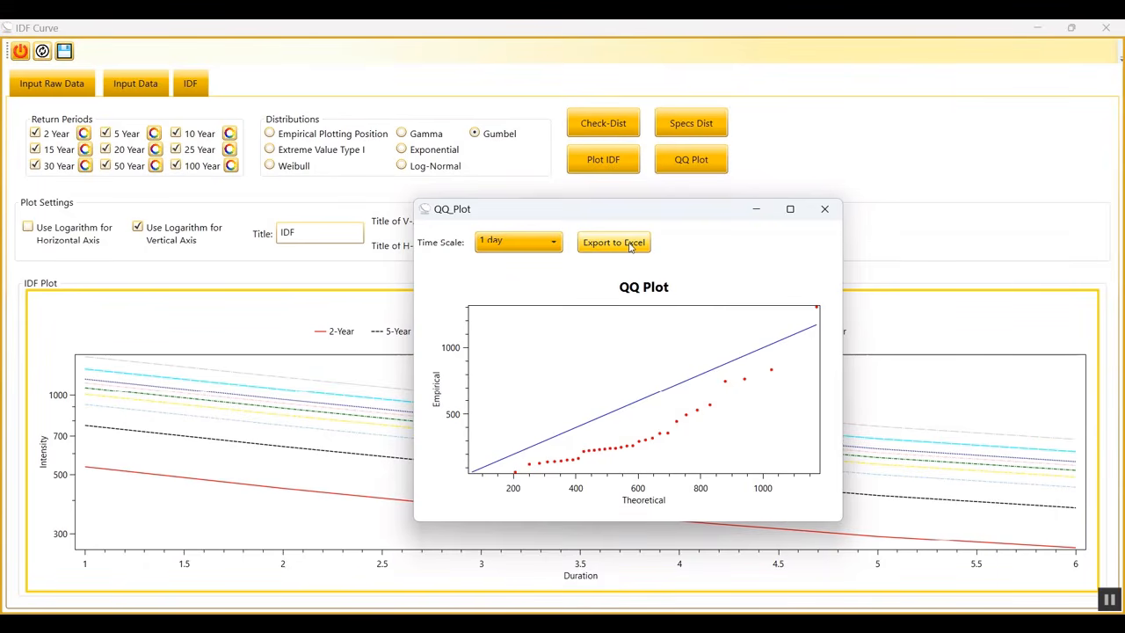
{"action": "left_click", "coordinate": [519, 242]}
{"action": "left_click", "coordinate": [517, 296]}
{"action": "left_click", "coordinate": [531, 250]}
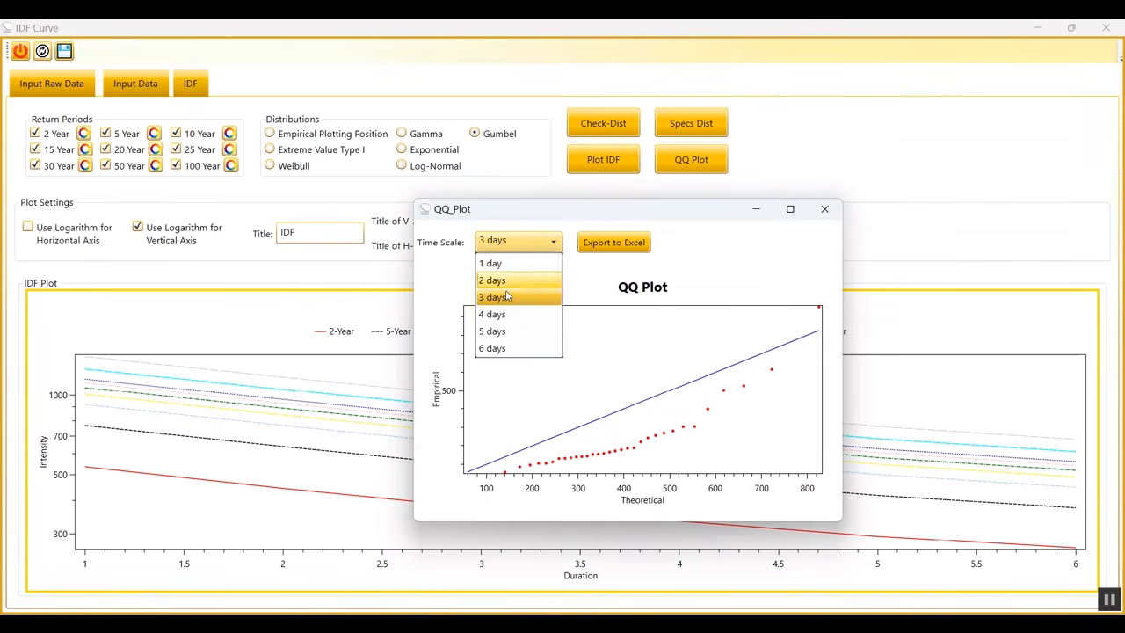
{"action": "left_click", "coordinate": [541, 283]}
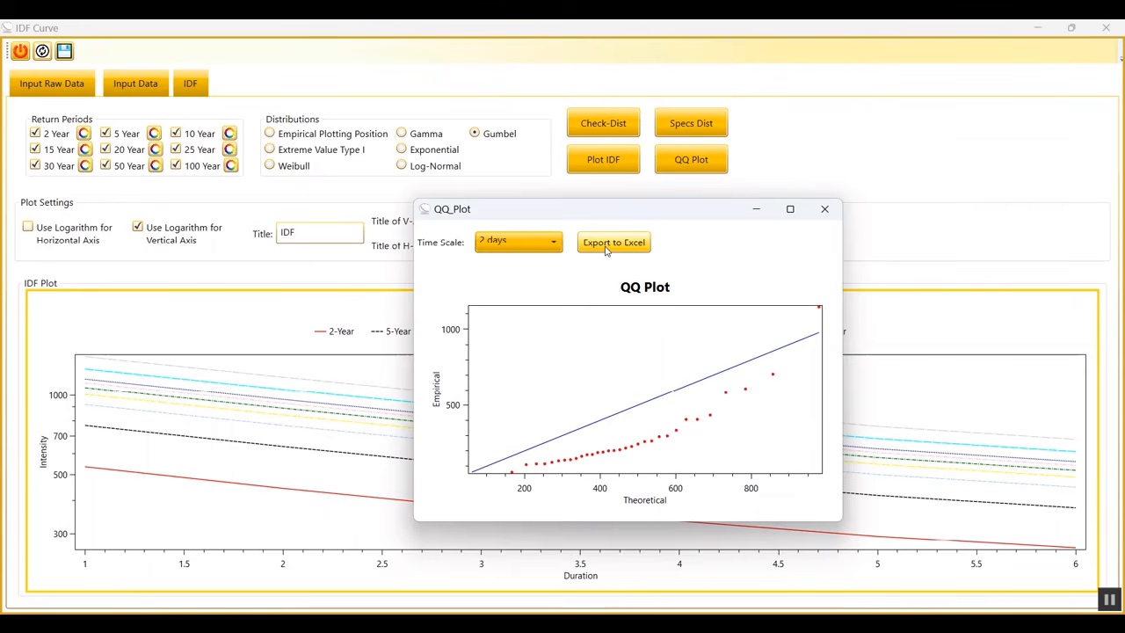
{"action": "left_click", "coordinate": [832, 209]}
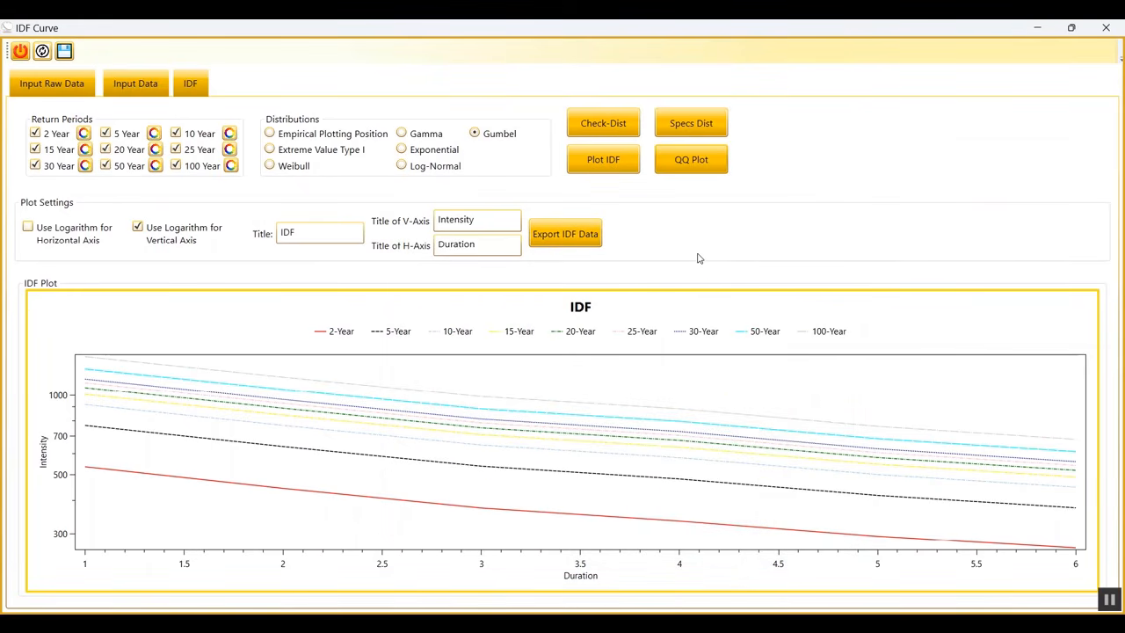